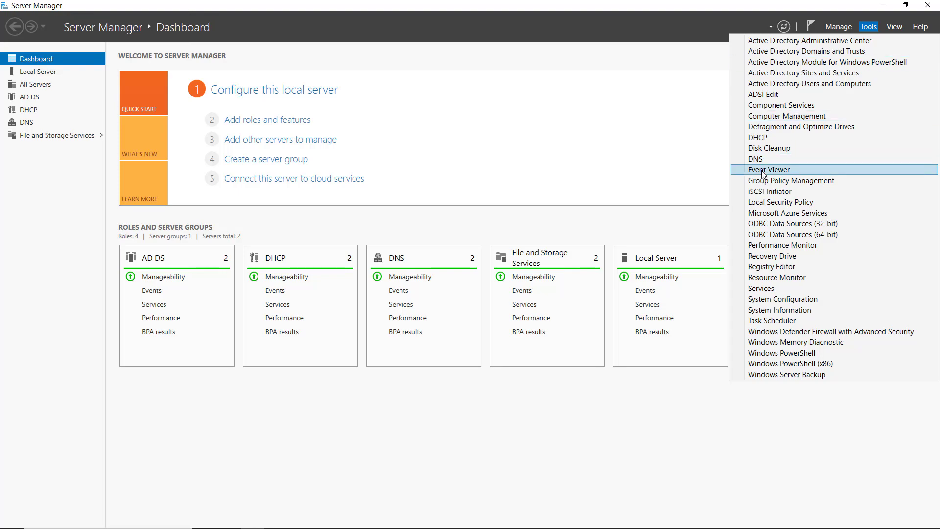
Step: Open Event Viewer from Server Manager and display the System log under Windows Logs
left_click(762, 170)
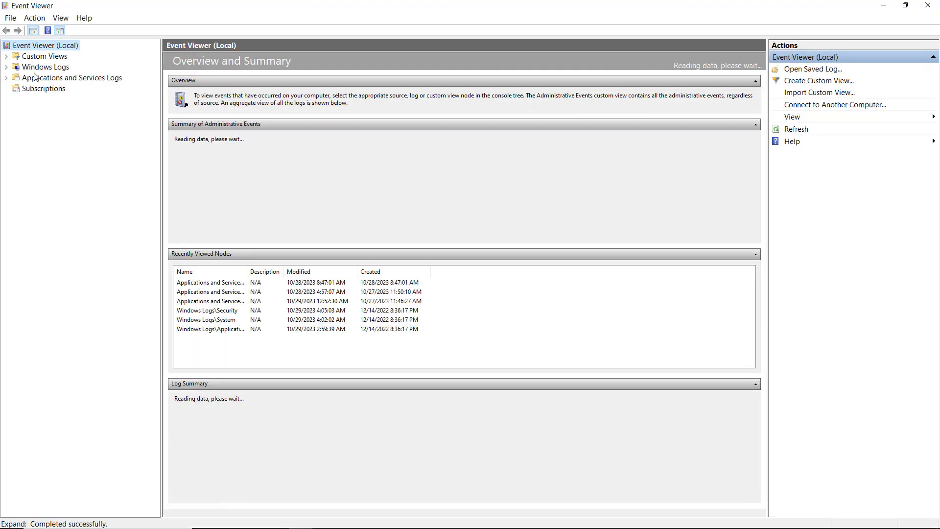
left_click(6, 68)
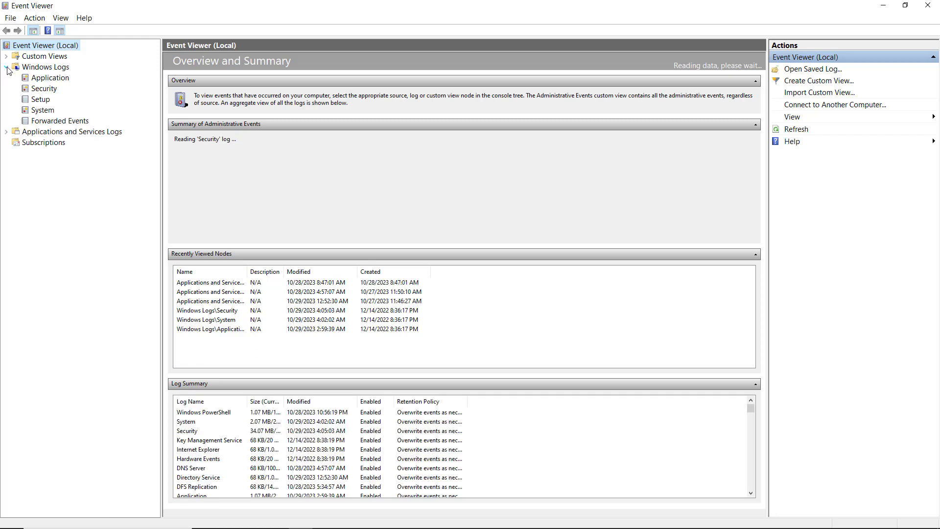
left_click(48, 113)
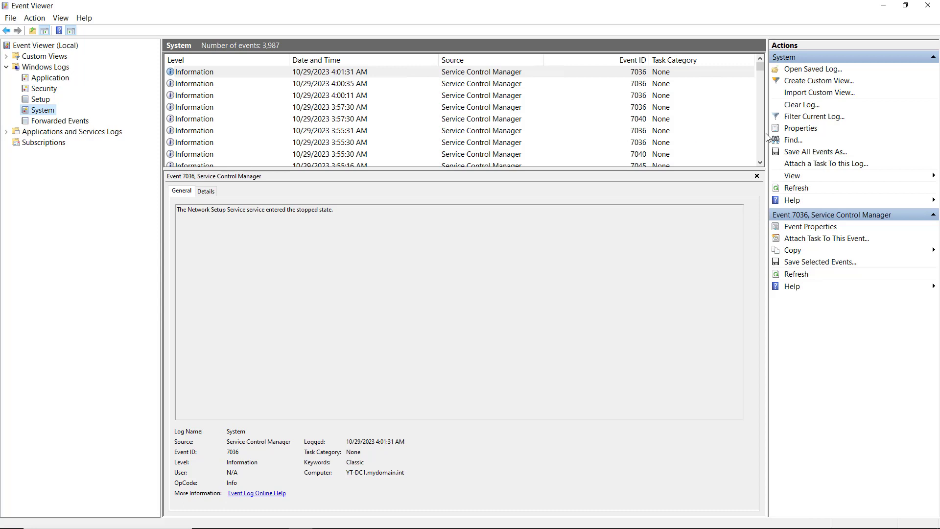
Step: Search the System log for "error" and go through the following matches
left_click(794, 141)
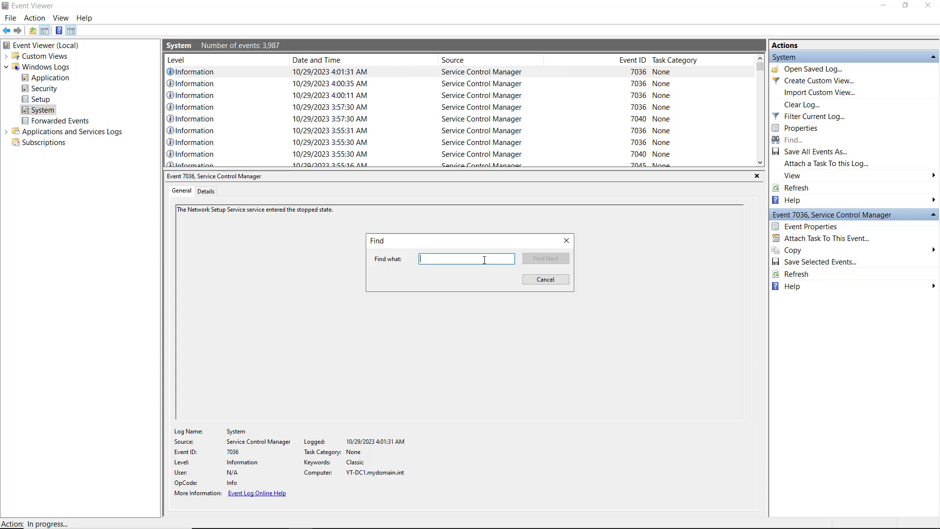
type("er")
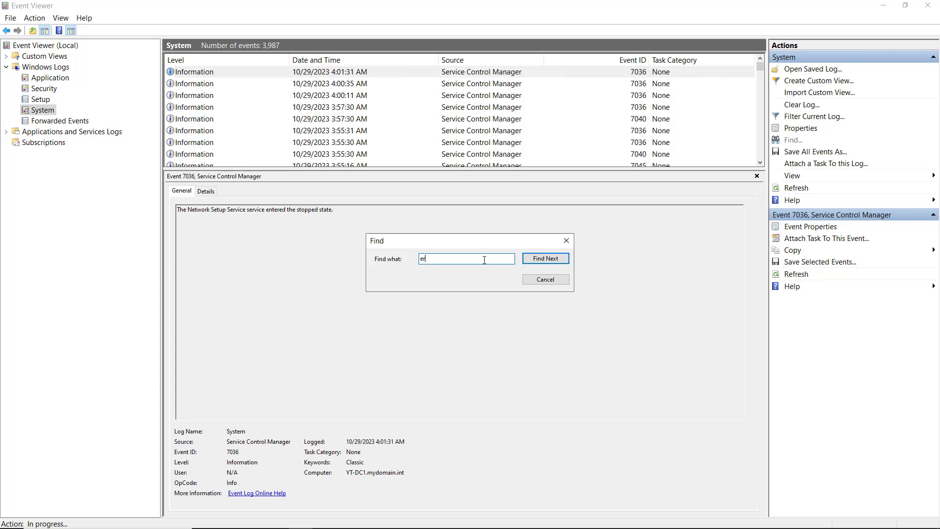
type("ror")
key("Return")
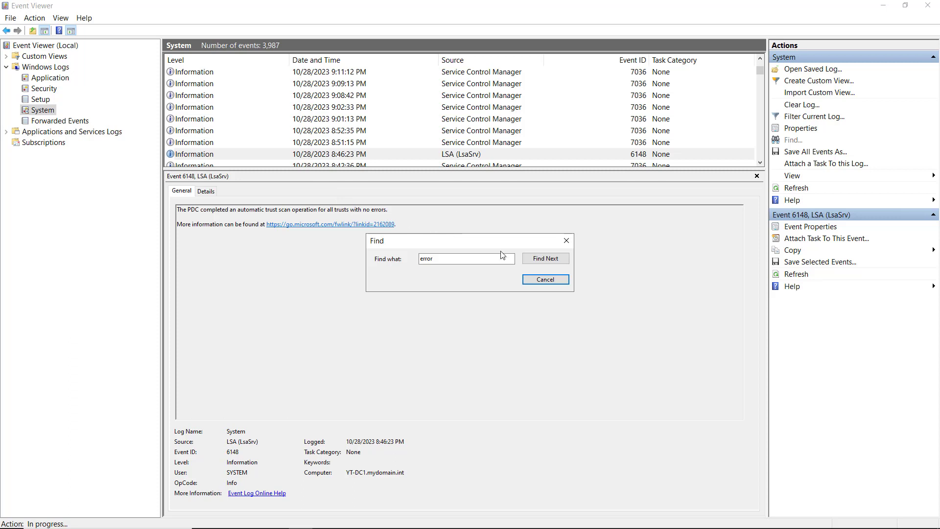
left_click(542, 258)
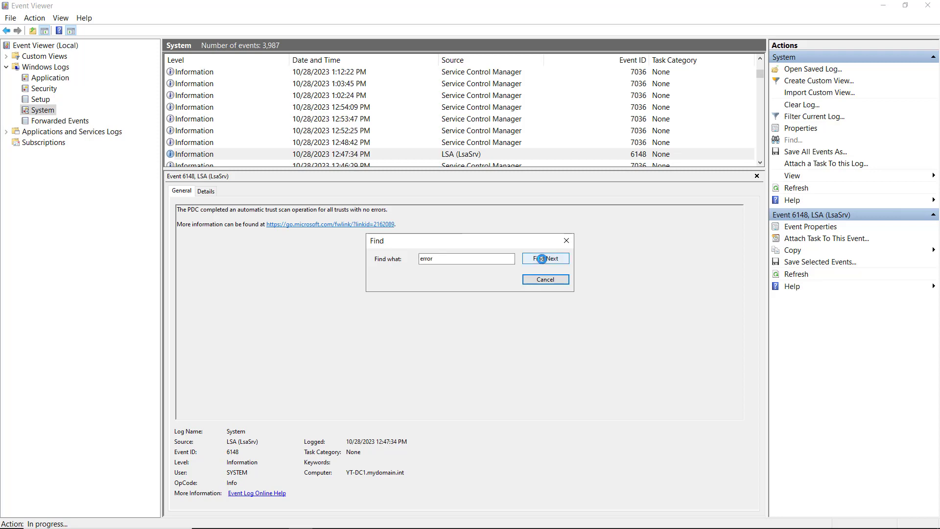
left_click(542, 259)
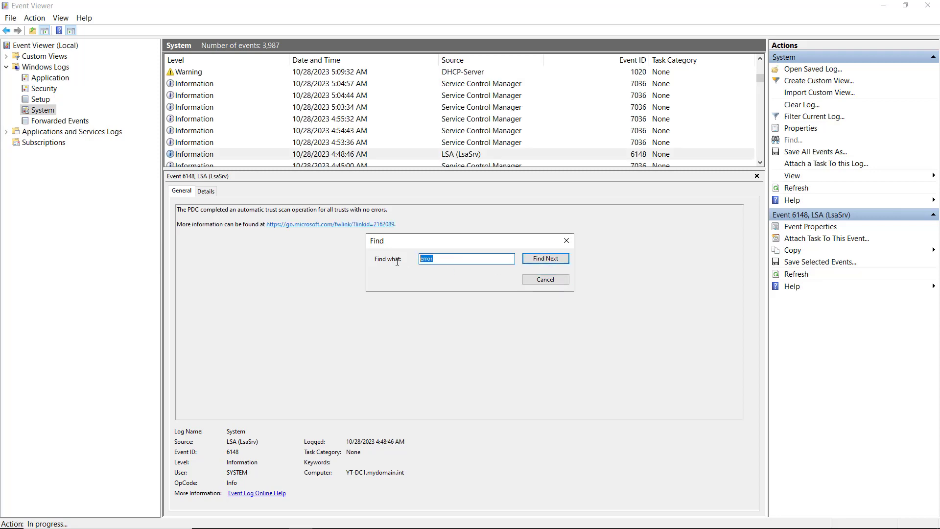
Step: Search the System log for "dhcp", go through the following matches, and close the search
type("dhcp")
key("Return")
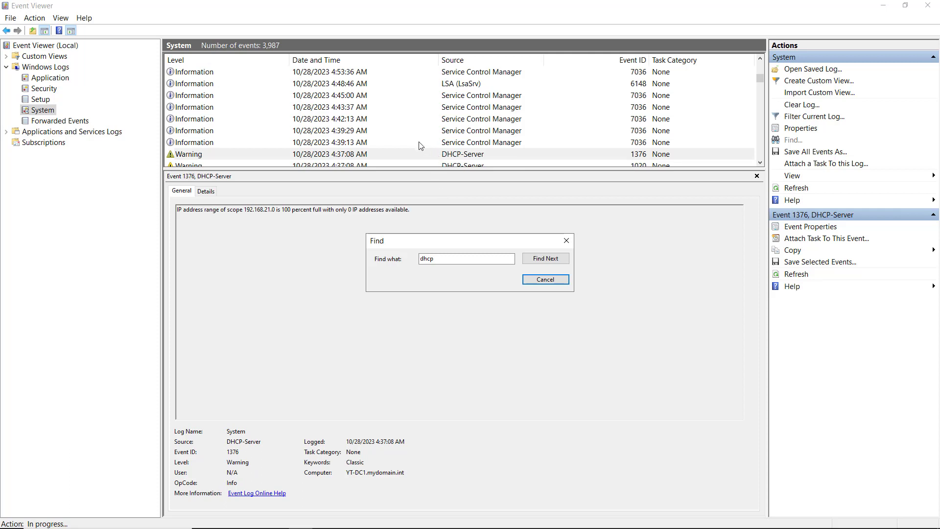
left_click(420, 155)
left_click(540, 261)
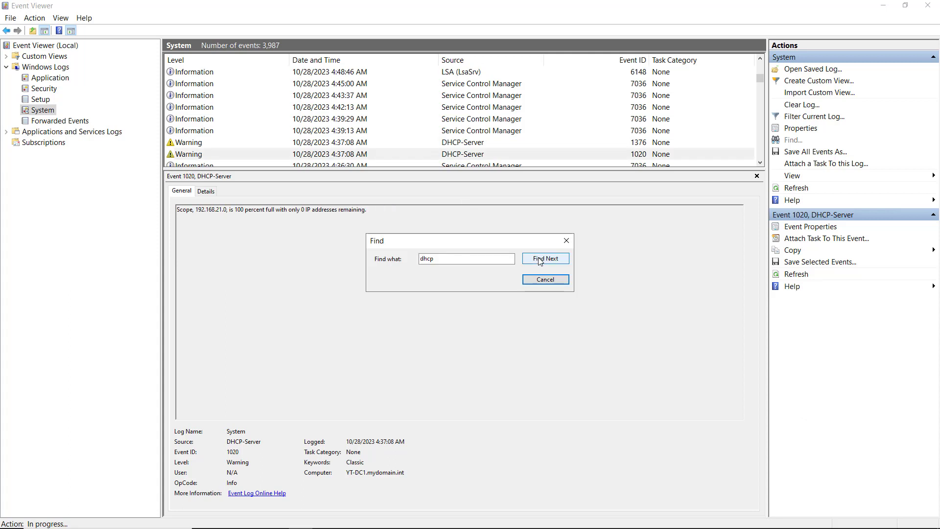
left_click(539, 259)
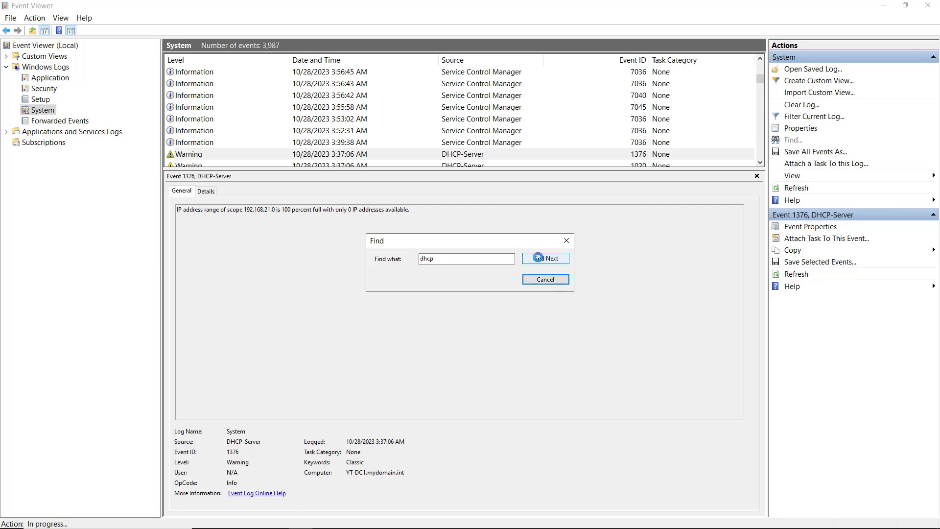
left_click(567, 240)
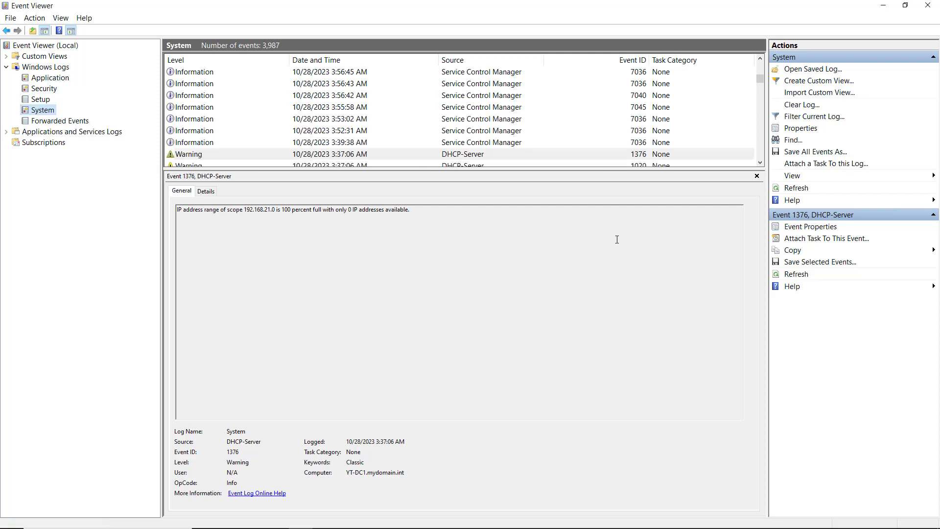
Step: Start a filter on the System log and restrict its event levels to Critical and Error
left_click(808, 117)
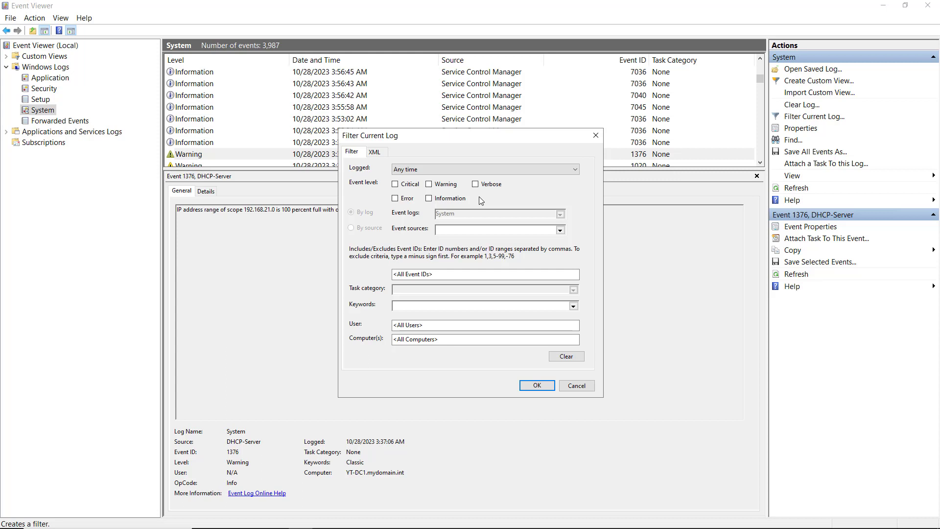
left_click(395, 184)
left_click(395, 185)
left_click(395, 199)
left_click(396, 198)
left_click(429, 184)
left_click(429, 184)
left_click(429, 199)
left_click(429, 198)
left_click(491, 184)
left_click(412, 188)
Step: Add Application Hang and Application Error to the filter's event sources
left_click(562, 231)
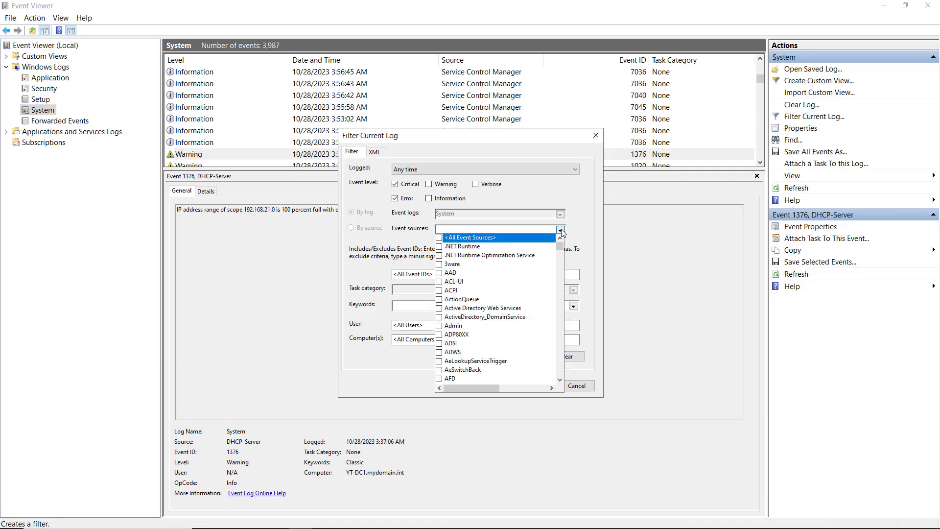
scroll(525, 303, "down", 2)
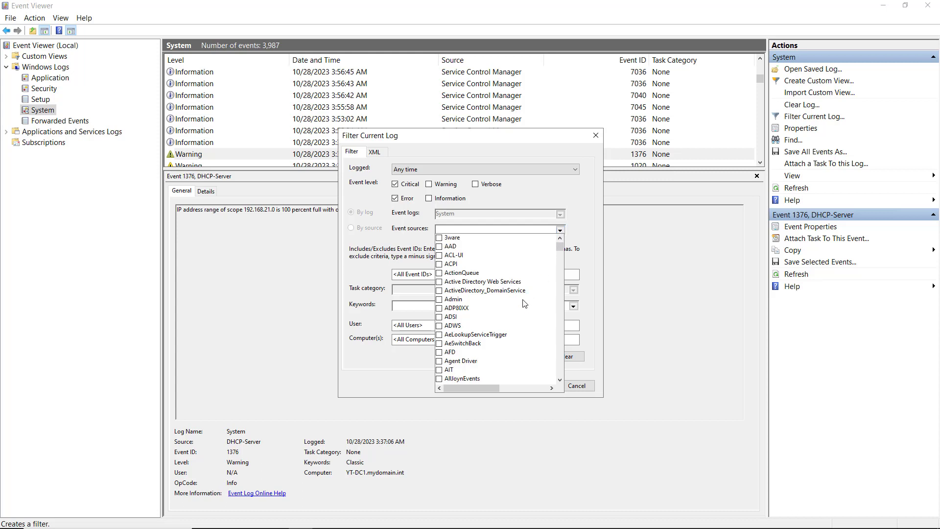
scroll(525, 304, "down", 5)
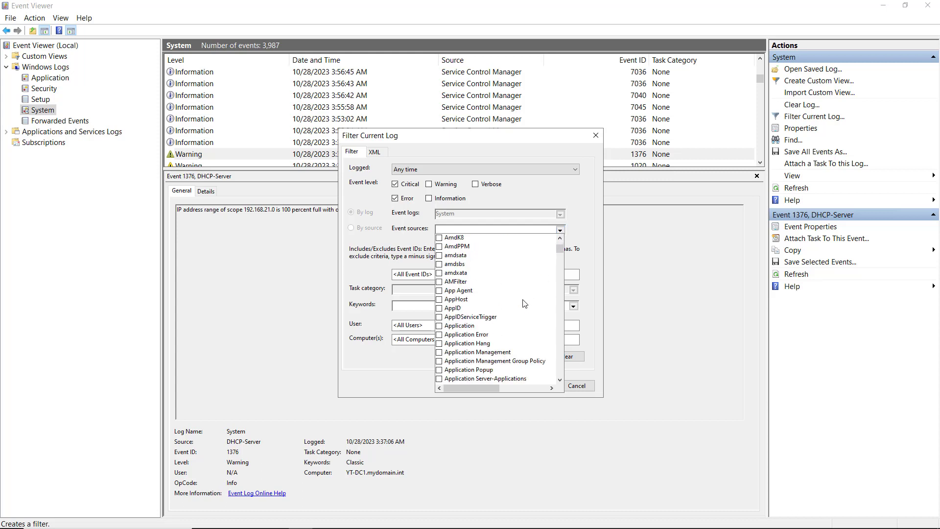
scroll(525, 304, "down", 3)
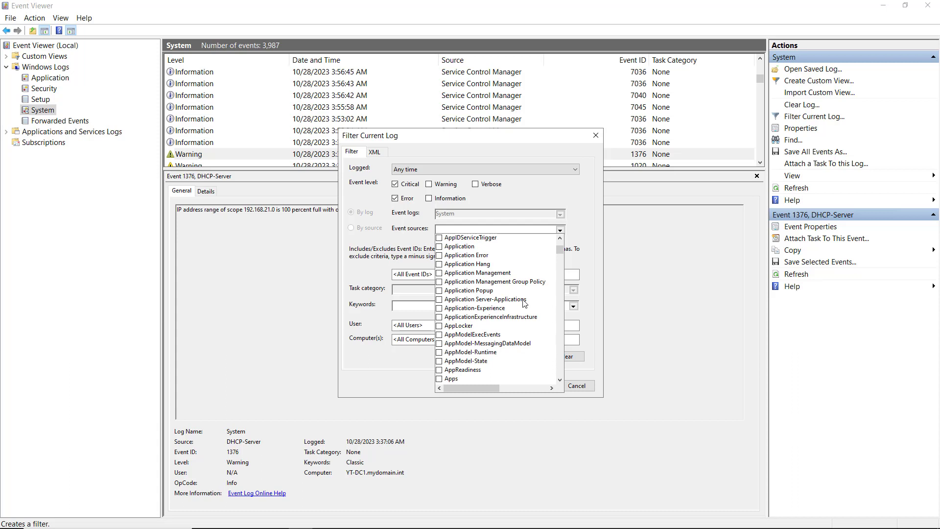
left_click(439, 265)
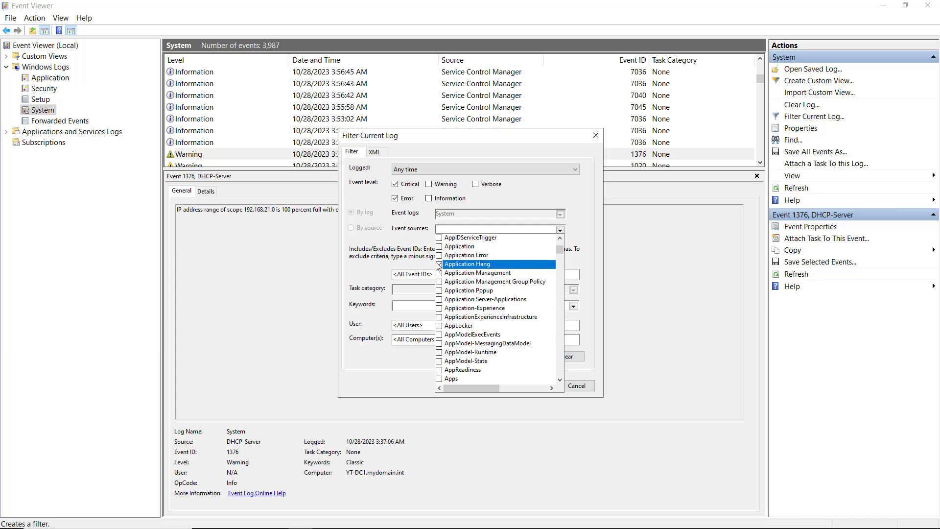
left_click(439, 255)
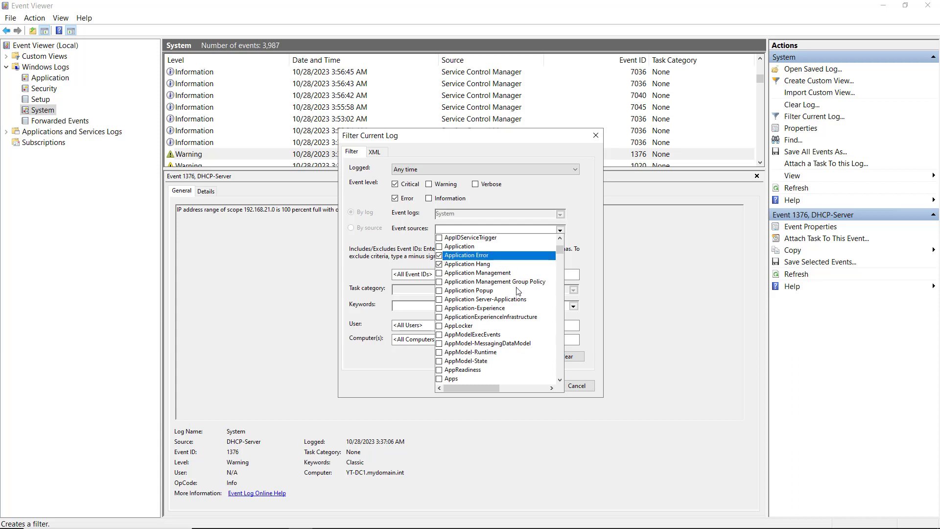
Step: Add the event sources System, System.IdentityModel 4.0.0.0, System.Runtime.Serialization 4.0.0.0 and System.ServiceModel 4.0.0.0 to the filter
scroll(519, 293, "down", 15)
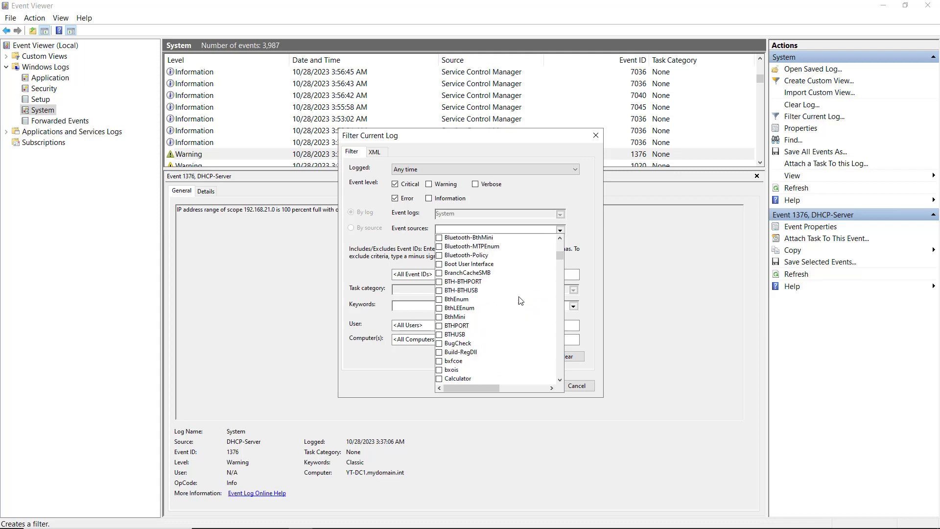
scroll(520, 300, "down", 4)
left_click_drag(558, 257, 562, 355)
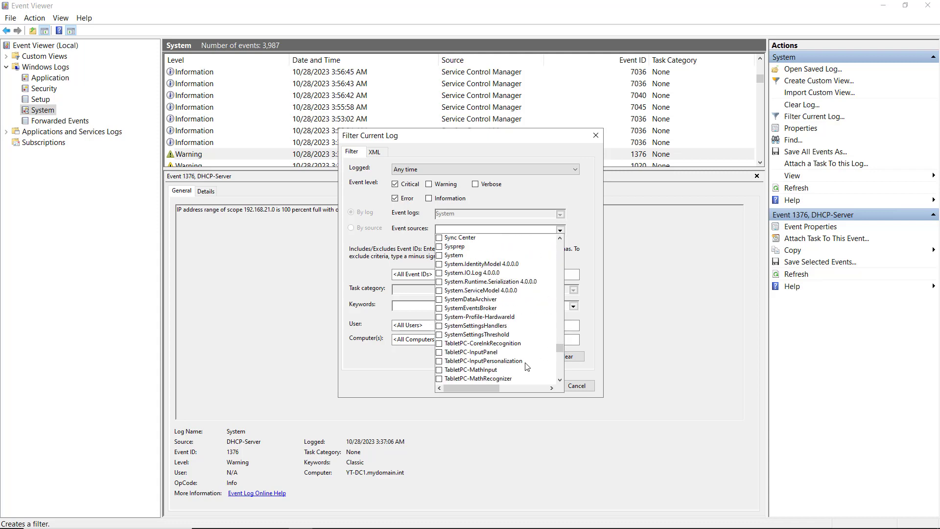
left_click(440, 255)
left_click(440, 264)
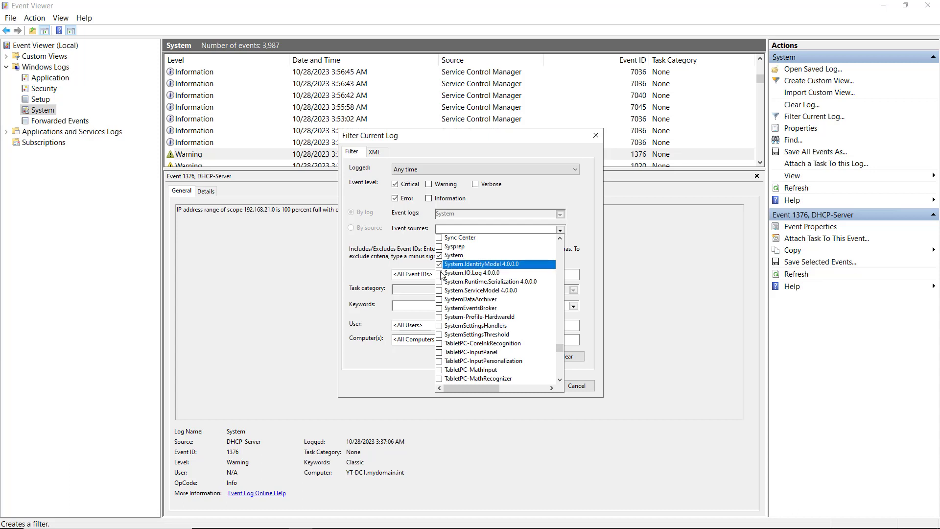
left_click(440, 282)
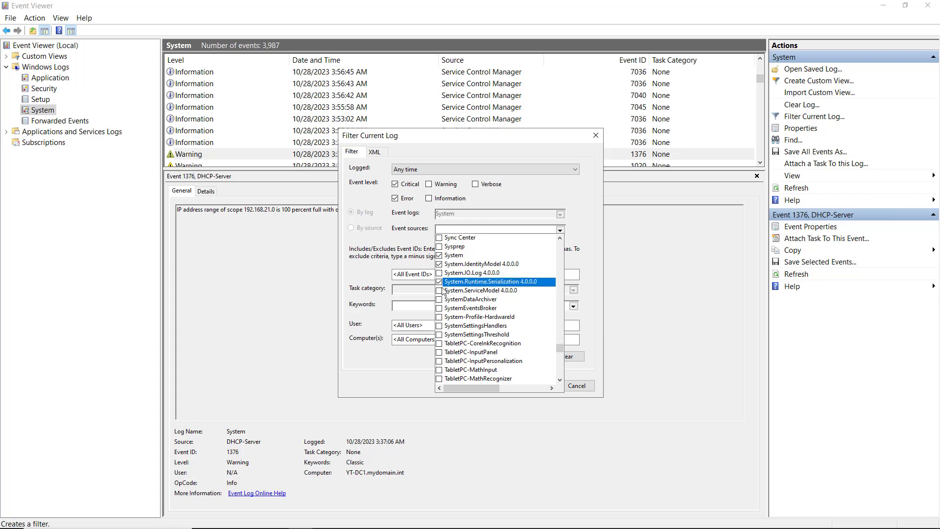
left_click(439, 290)
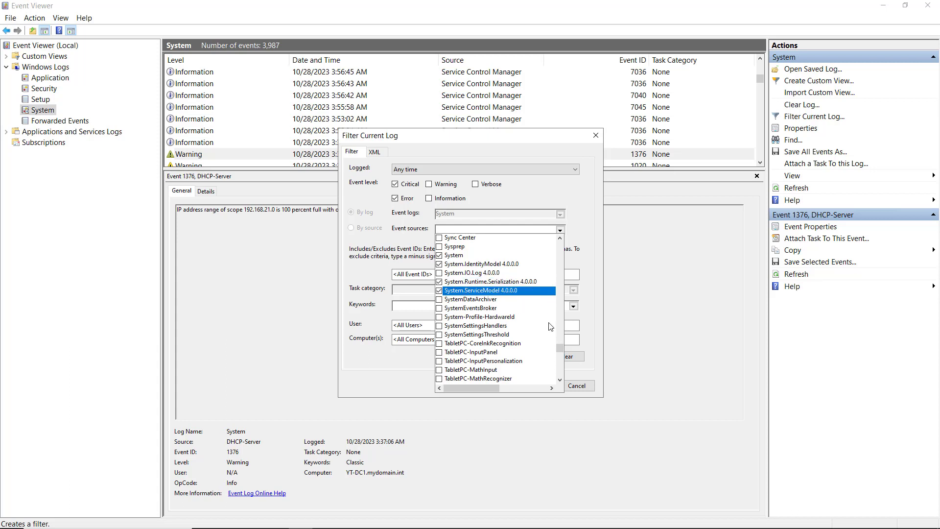
left_click(596, 282)
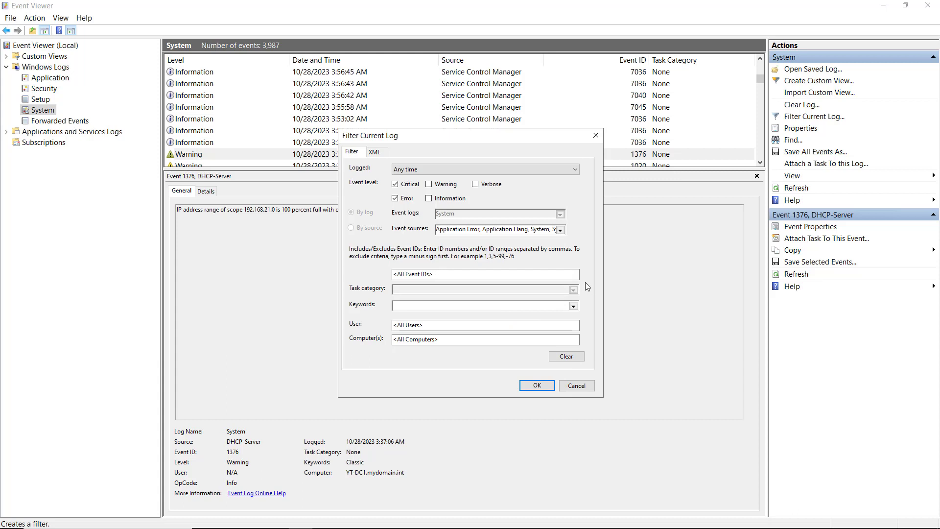
Step: Review the filter's keyword options and apply the filter to the System log with all event sources
left_click(573, 306)
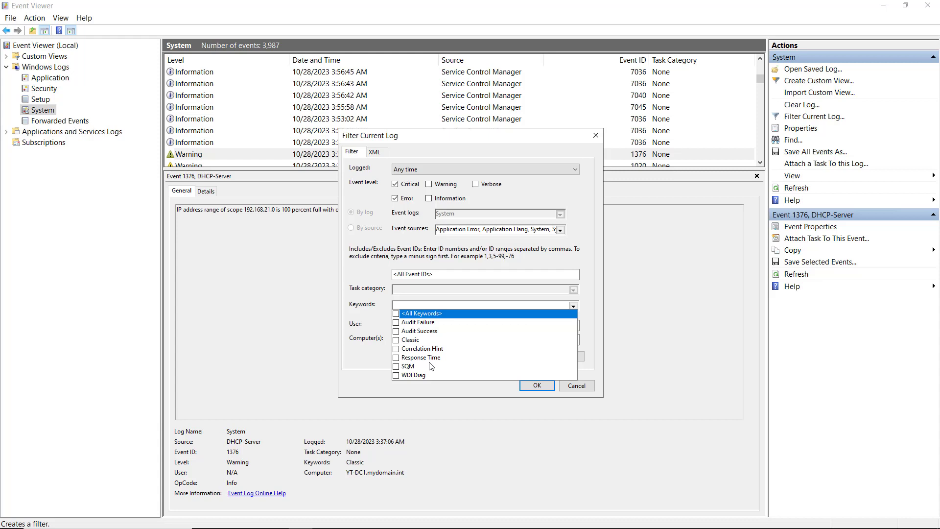
left_click(594, 308)
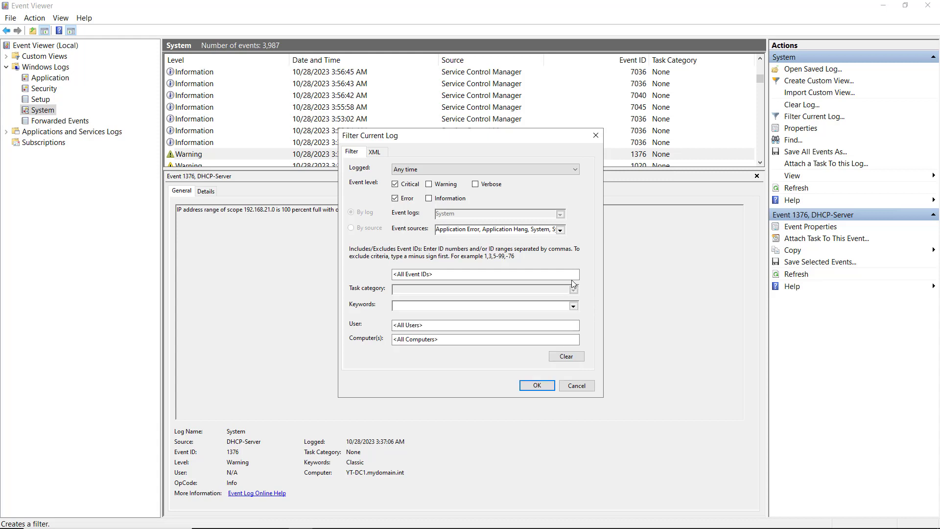
left_click(459, 339)
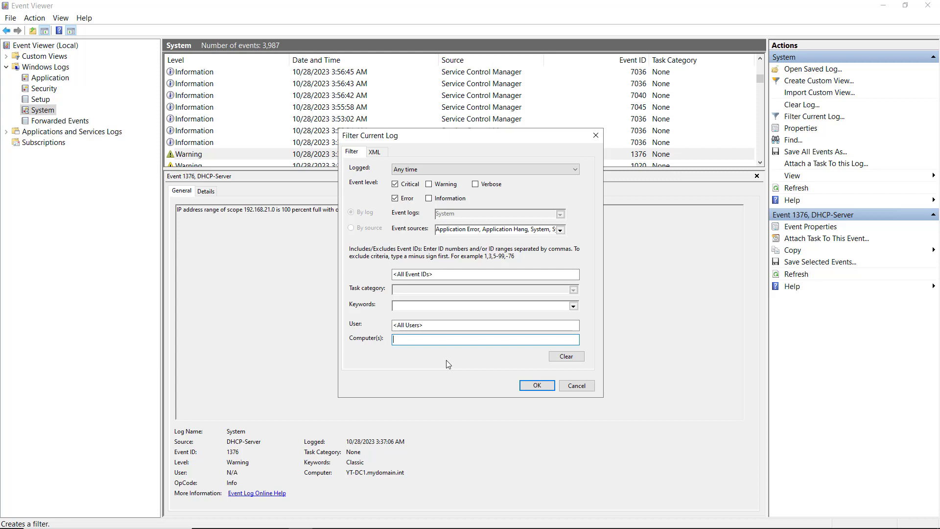
left_click(528, 382)
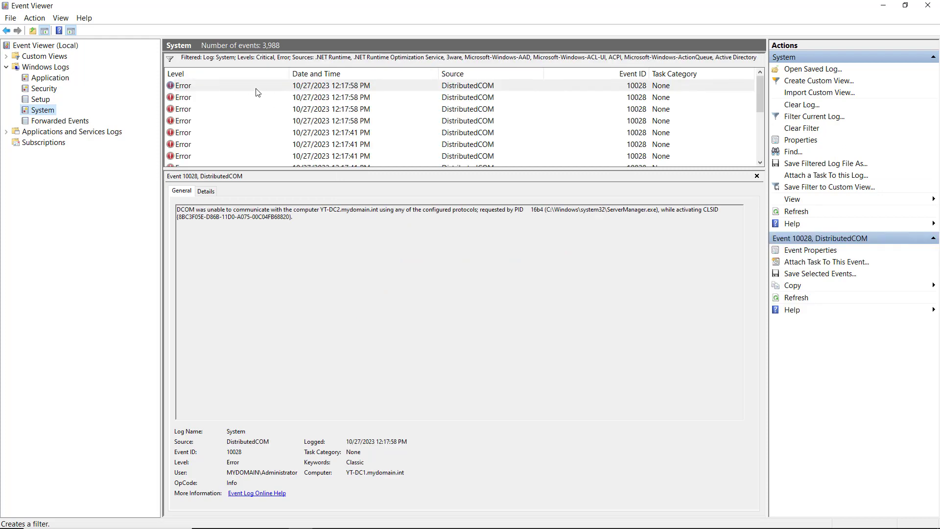
Step: Examine the descriptions of the first few filtered errors and of the oldest error at the end of the list
left_click(255, 88)
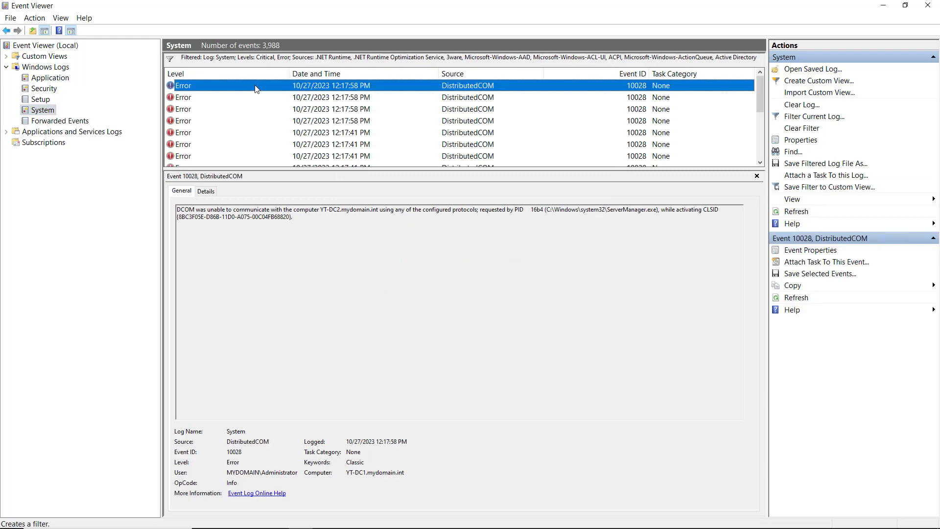
key("Down")
key("Down")
key("Down")
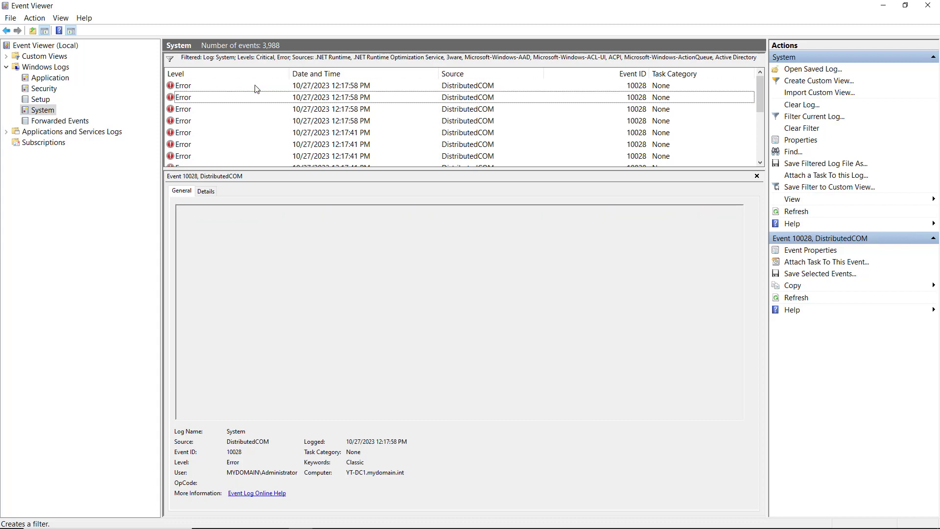
key("Down")
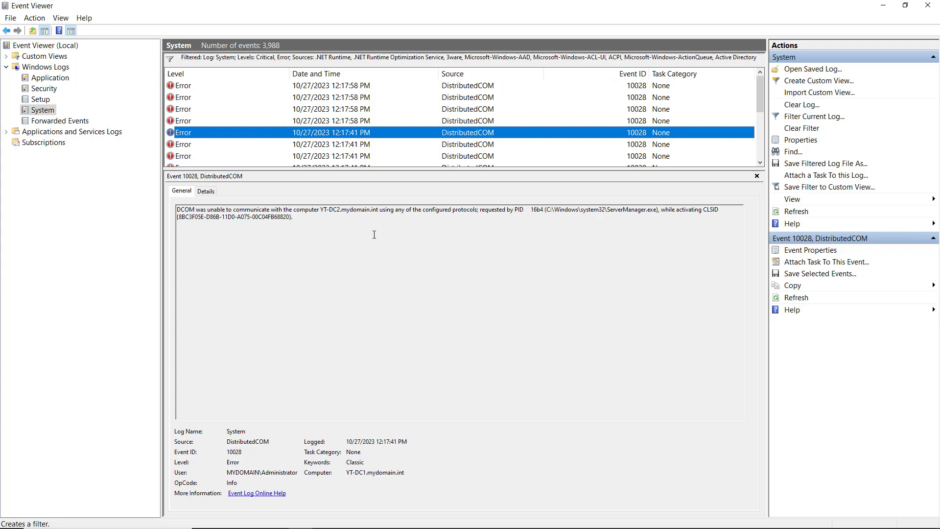
scroll(368, 138, "down", 10)
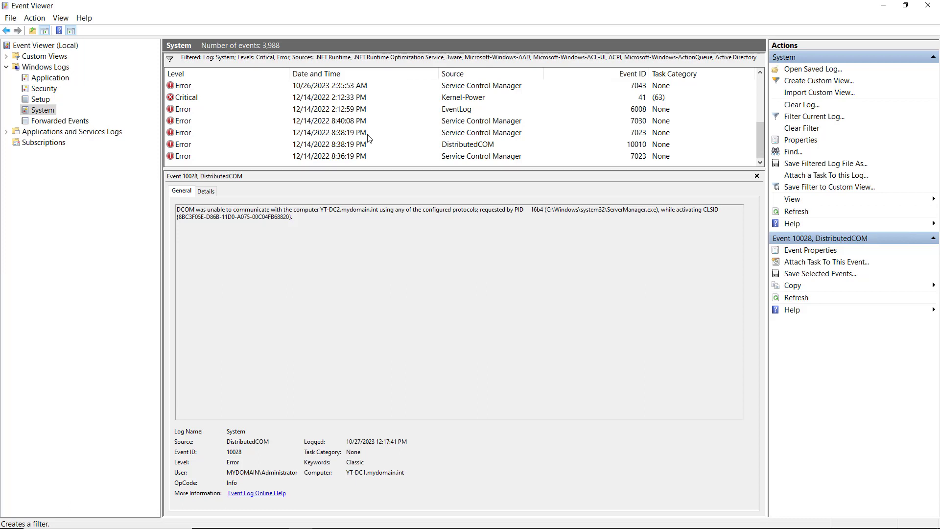
left_click(352, 156)
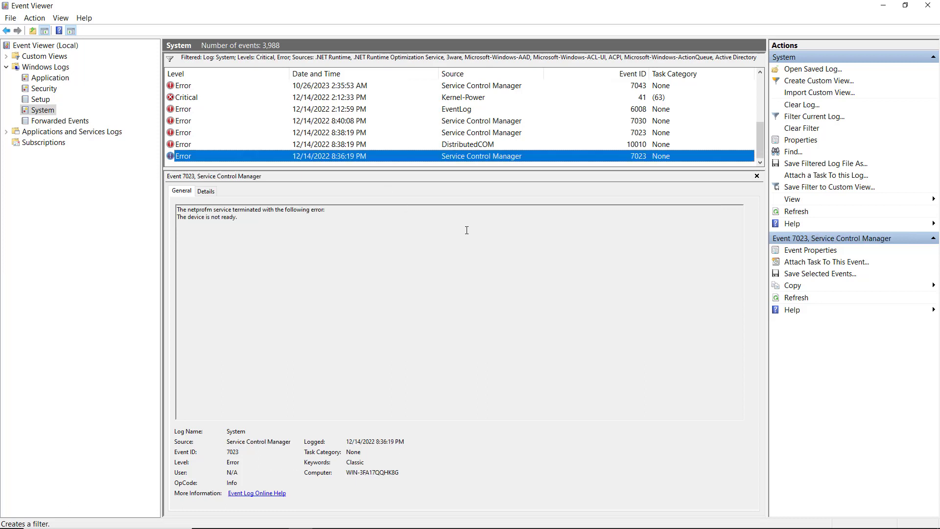